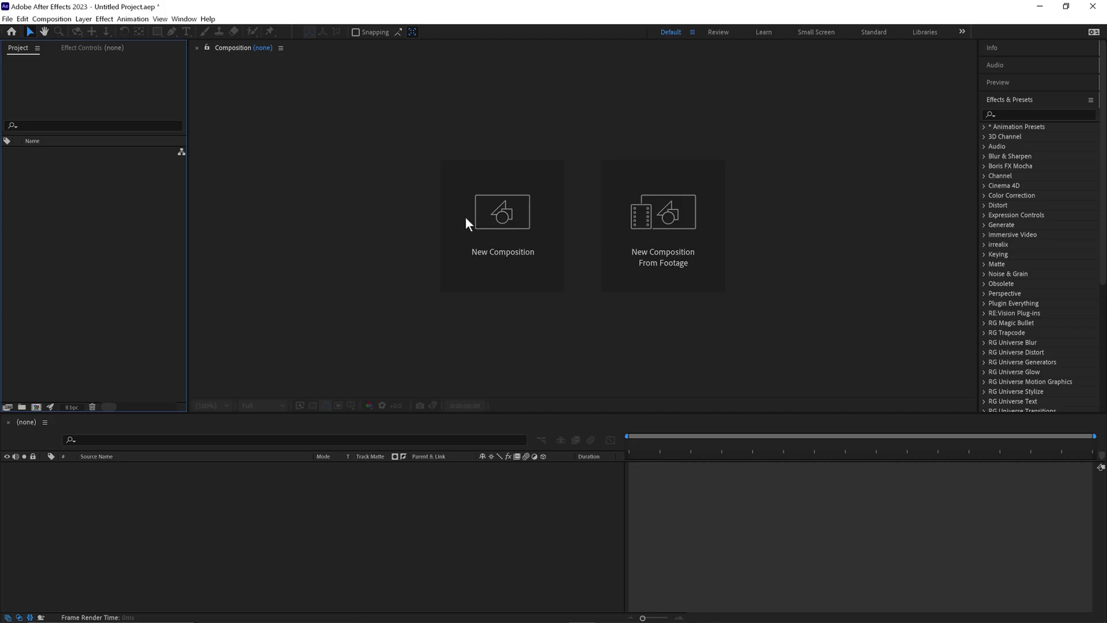
Create a 1920×1080 'Sketch' composition and add a full-frame white solid to it
{"action": "left_click", "coordinate": [487, 220]}
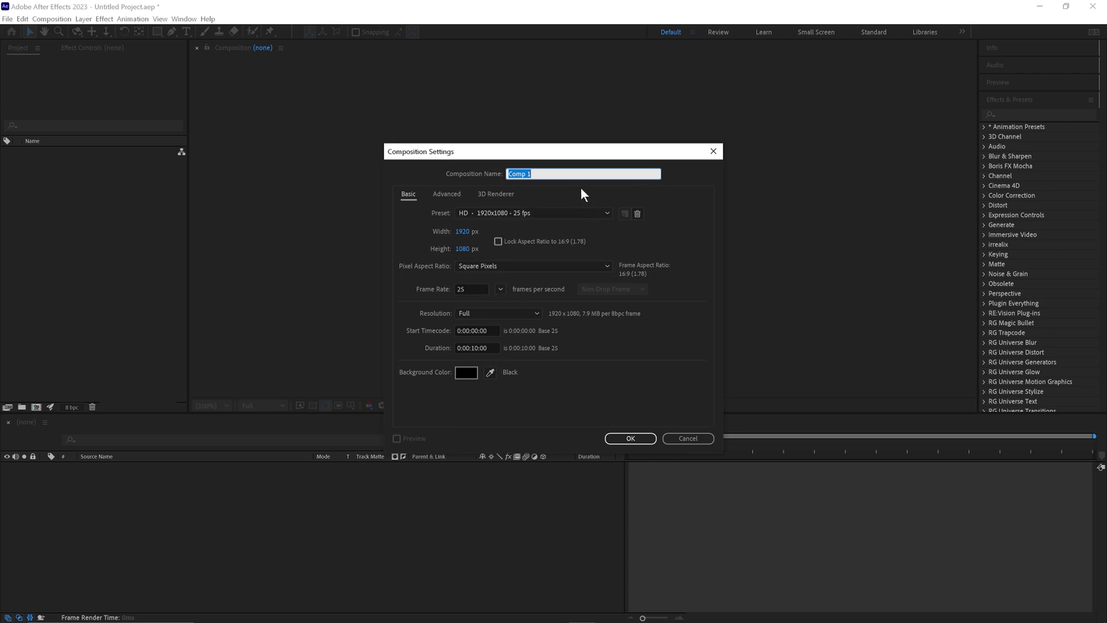
{"action": "type", "text": "Sketch"}
{"action": "left_click", "coordinate": [631, 438]}
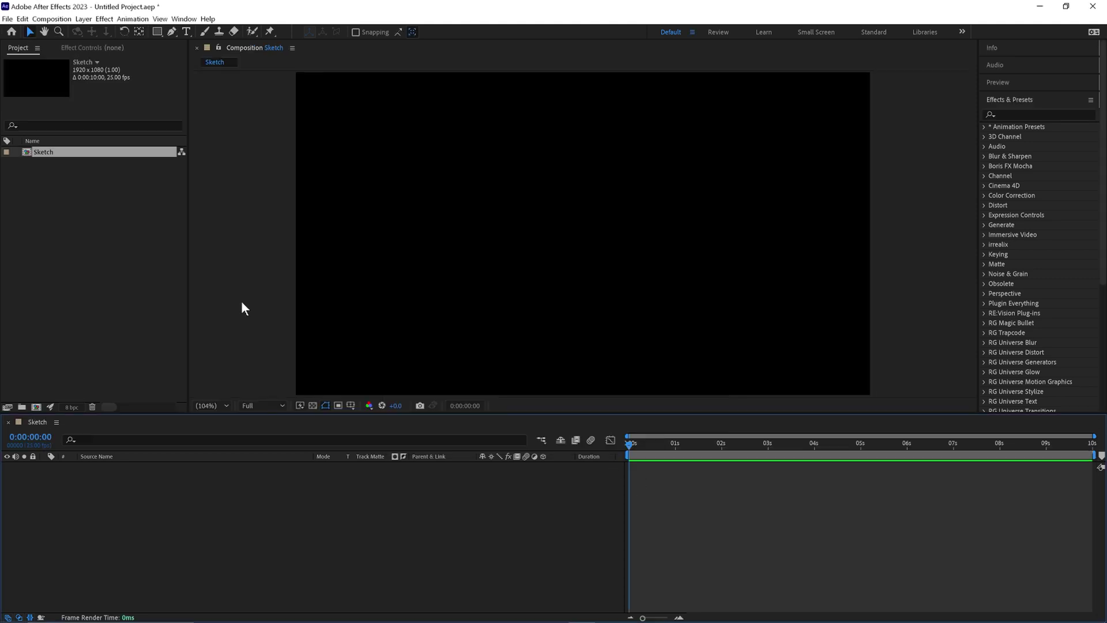
{"action": "key", "text": "ctrl+y"}
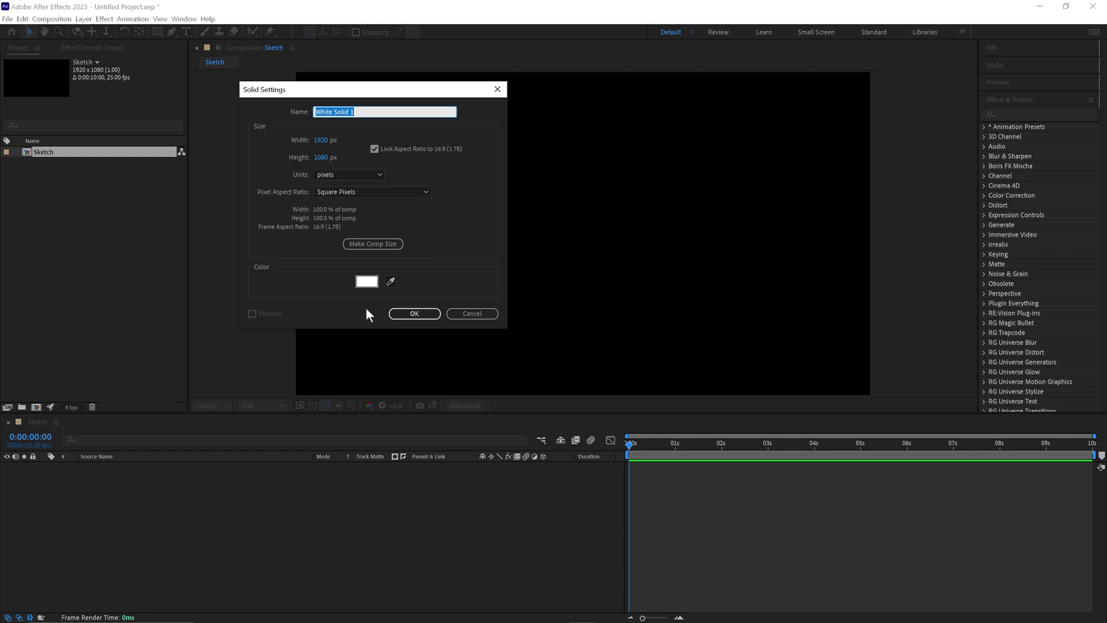
{"action": "left_click", "coordinate": [415, 314]}
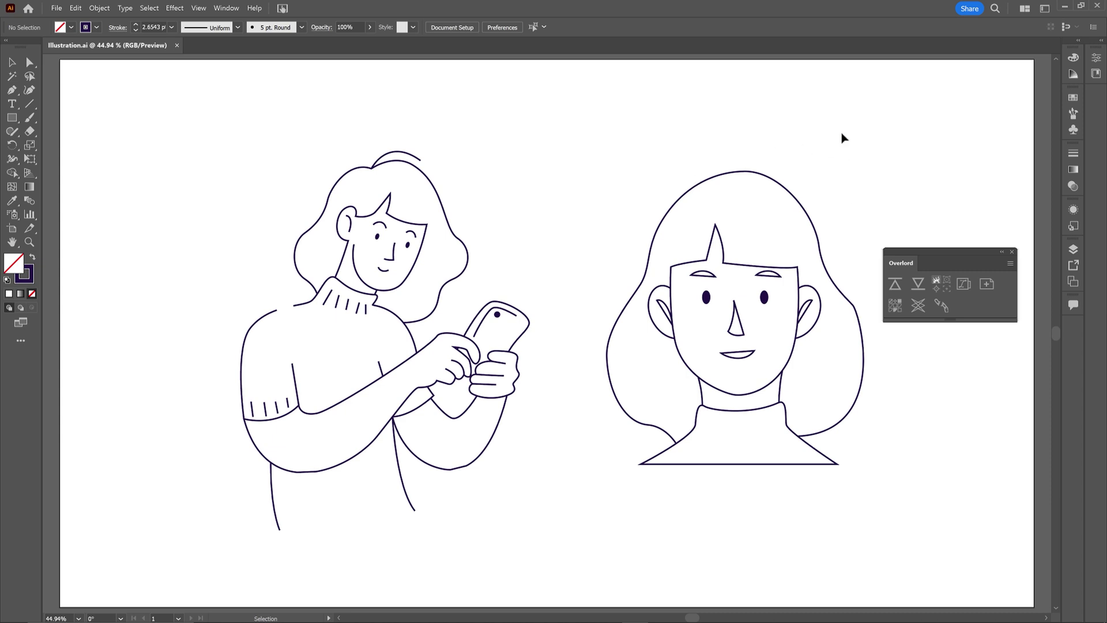
Select both line-art women and push them to After Effects with Overlord
{"action": "left_click_drag", "start_coordinate": [876, 105], "coordinate": [164, 547]}
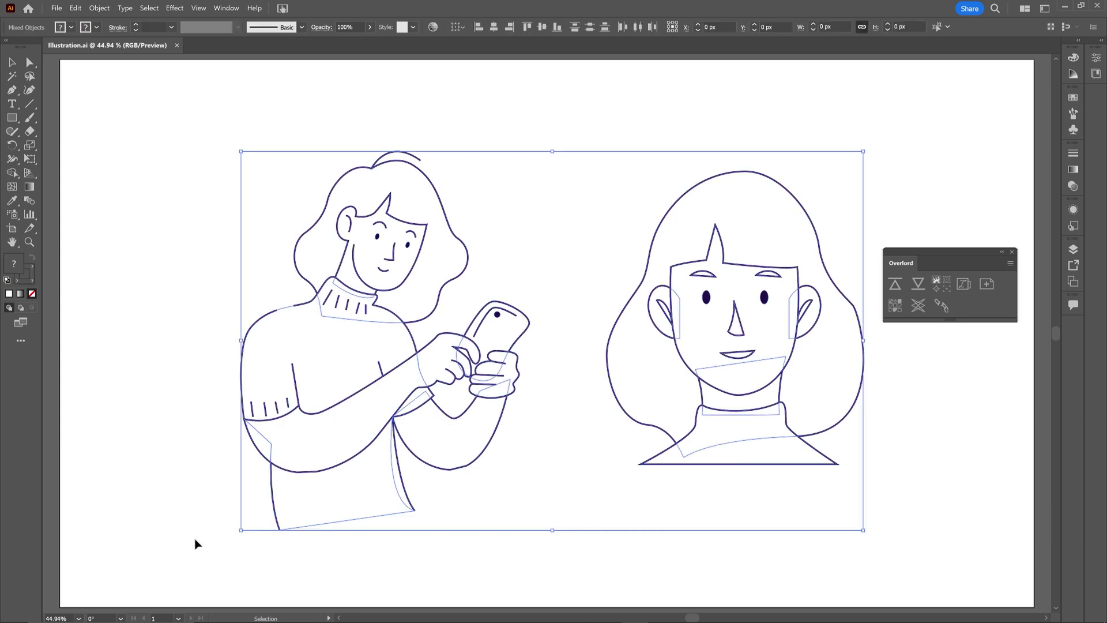
{"action": "left_click", "coordinate": [895, 286]}
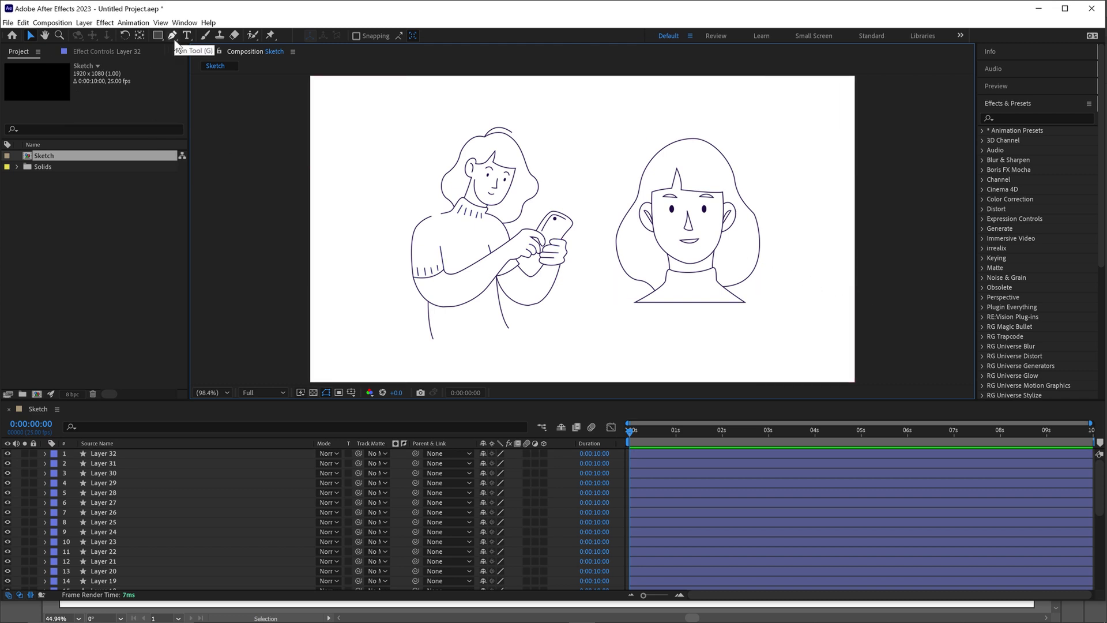
Apply Roughen Edges to the right woman's hair layer and lower its Border to about 2.80
{"action": "left_click", "coordinate": [1031, 119]}
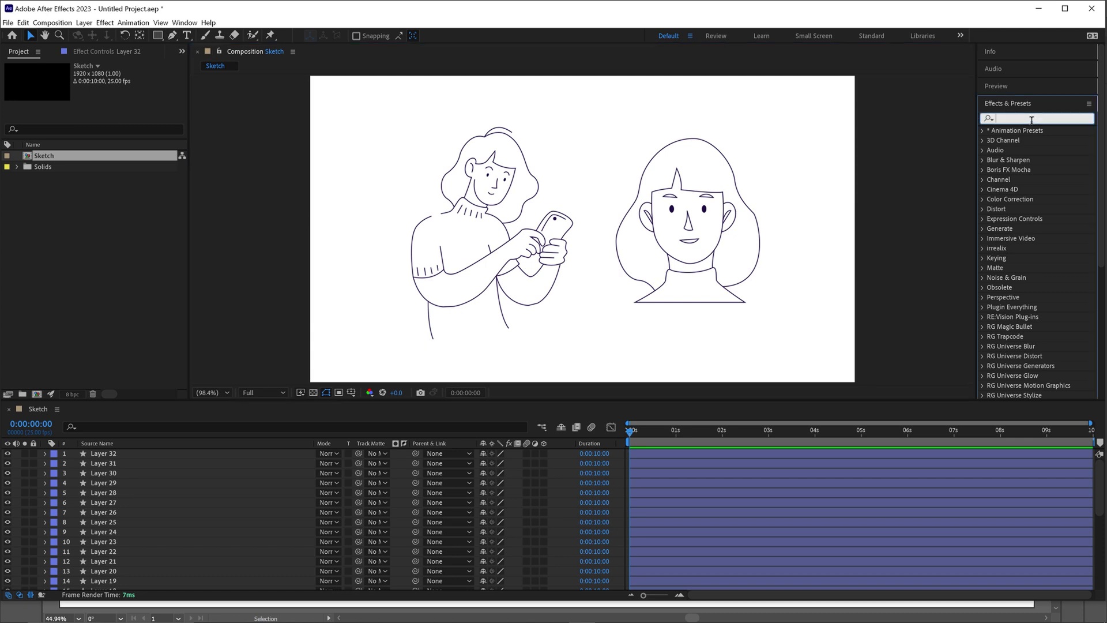
{"action": "type", "text": "rough"}
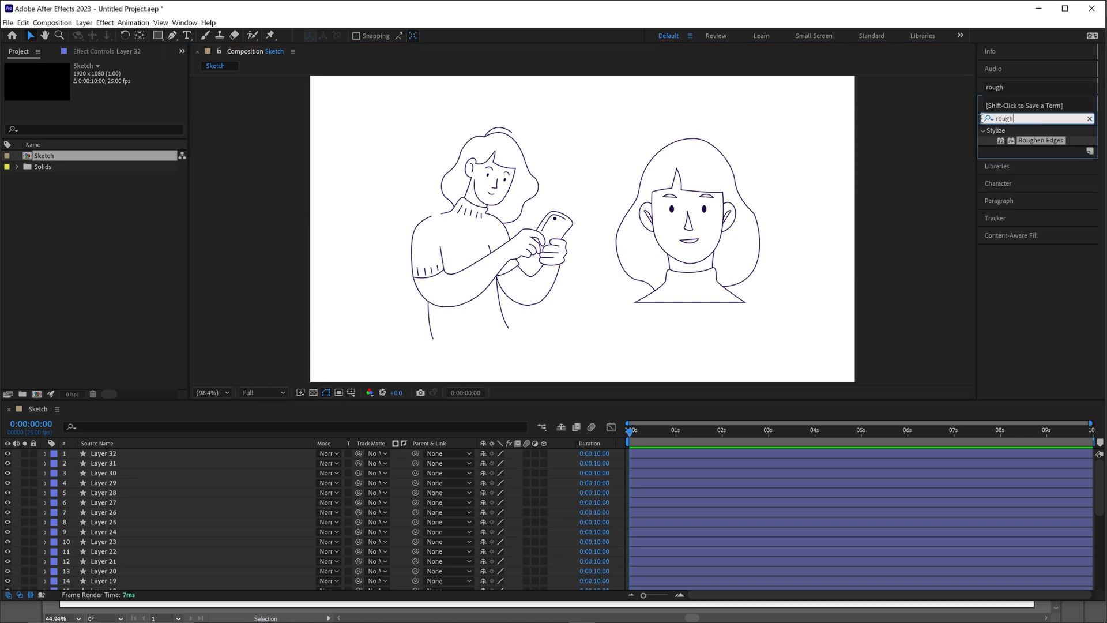
{"action": "left_click_drag", "start_coordinate": [1035, 146], "coordinate": [727, 163]}
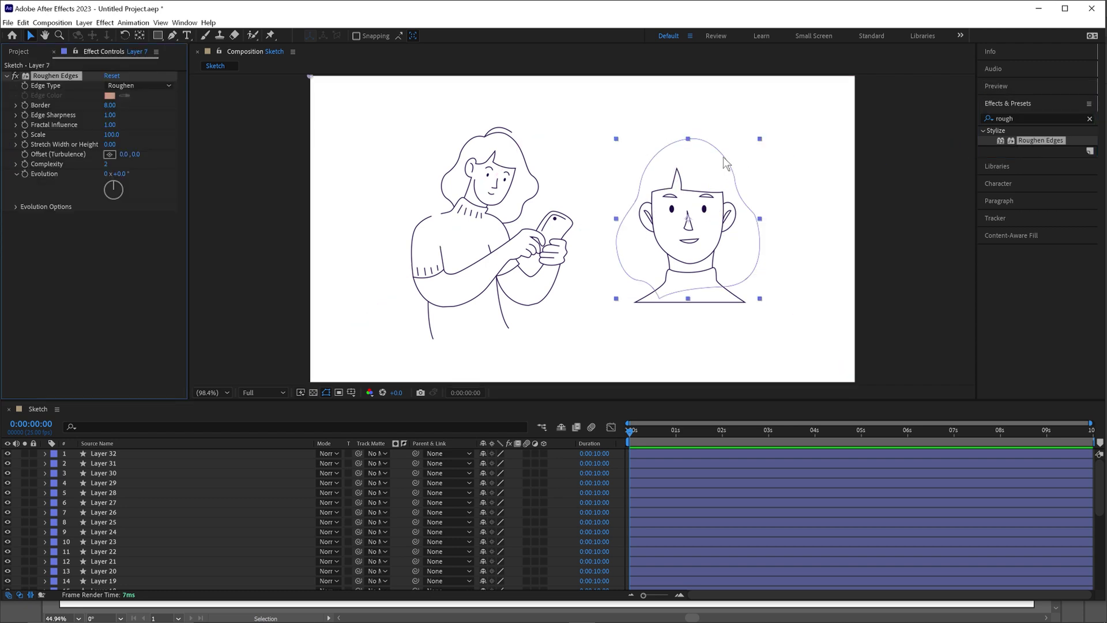
{"action": "key", "text": "."}
{"action": "key", "text": "."}
{"action": "key", "text": "."}
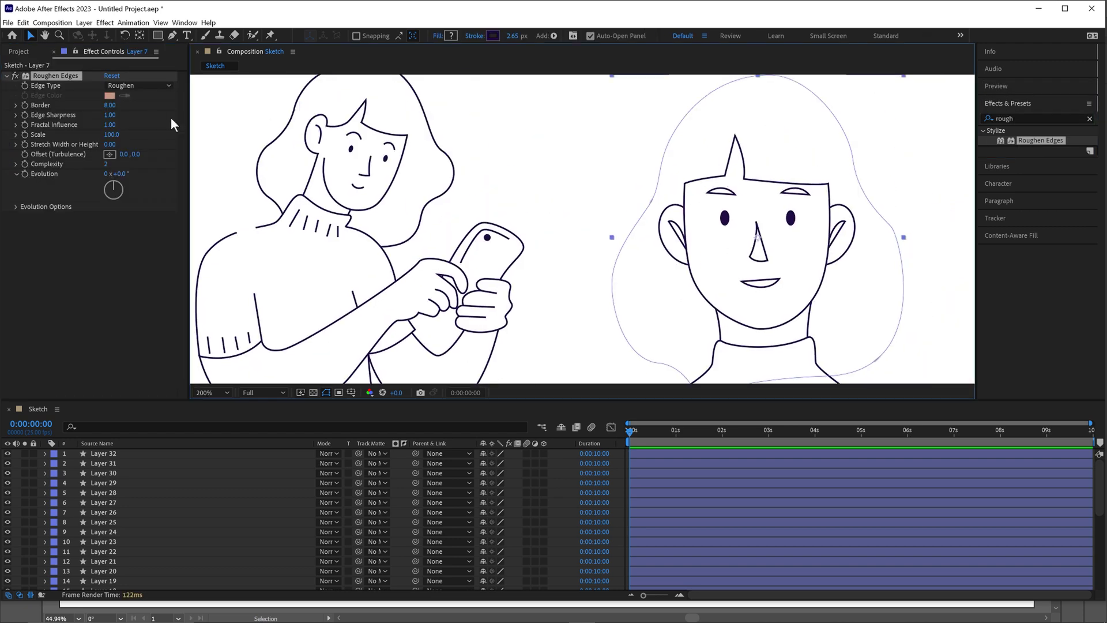
{"action": "left_click_drag", "start_coordinate": [98, 105], "coordinate": [83, 108]}
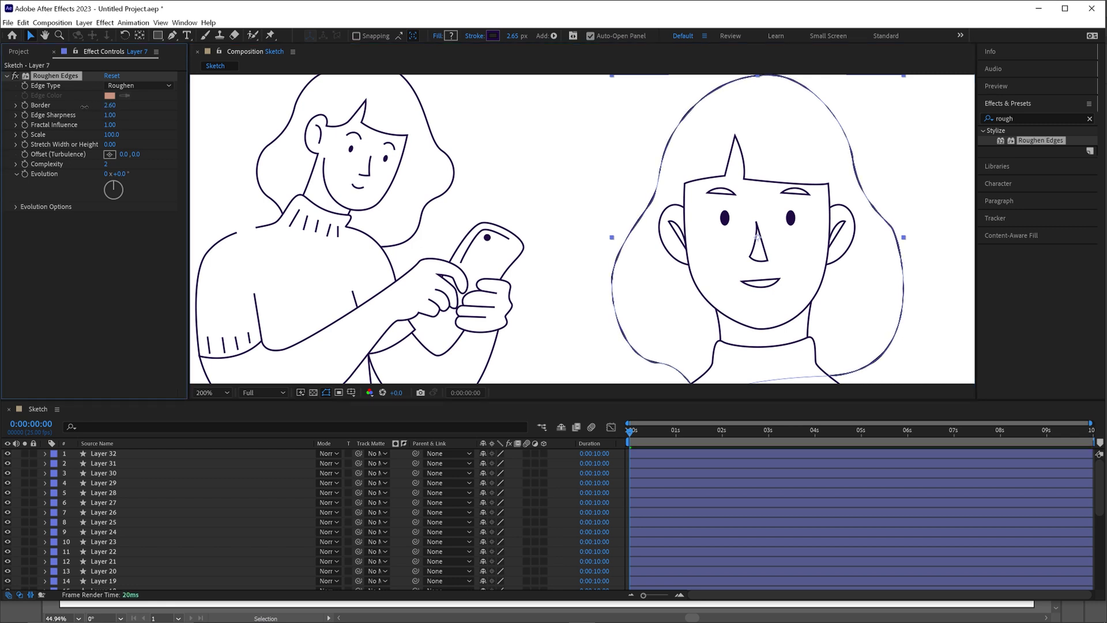
Drive the Roughen Edges Random Seed with a time*12 expression and preview the result
{"action": "left_click", "coordinate": [15, 207]}
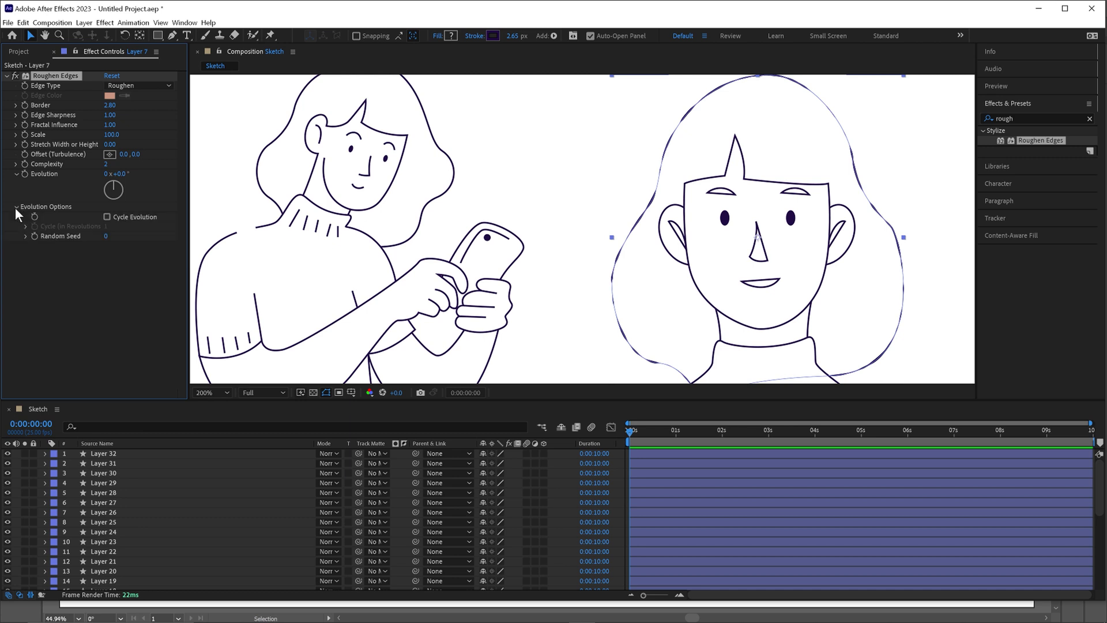
{"action": "left_click", "coordinate": [34, 236], "text": "alt"}
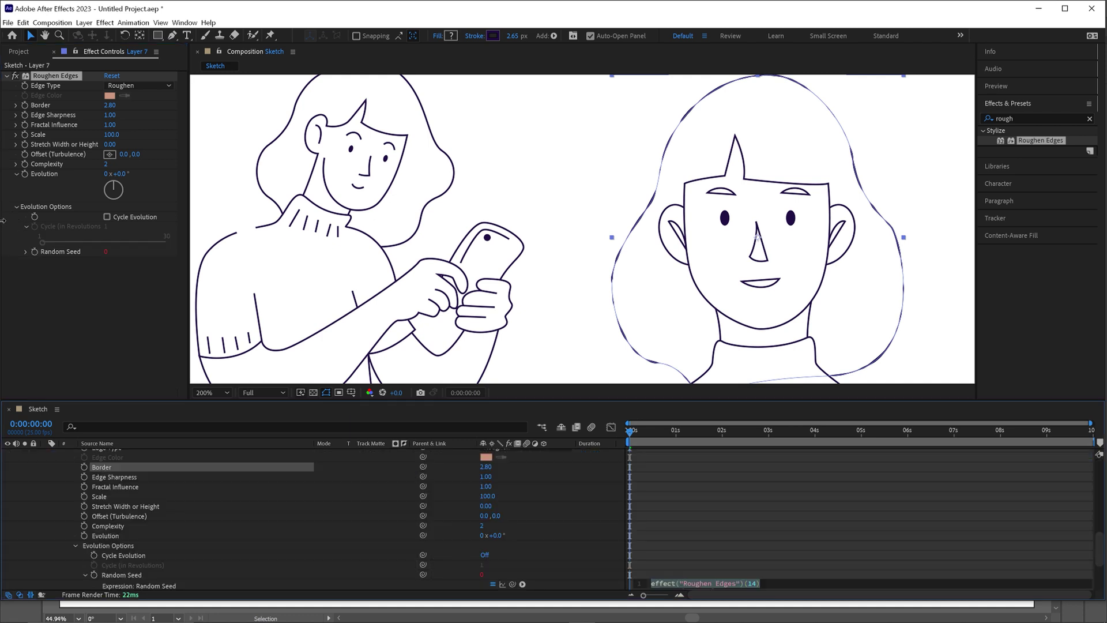
{"action": "type", "text": "time"}
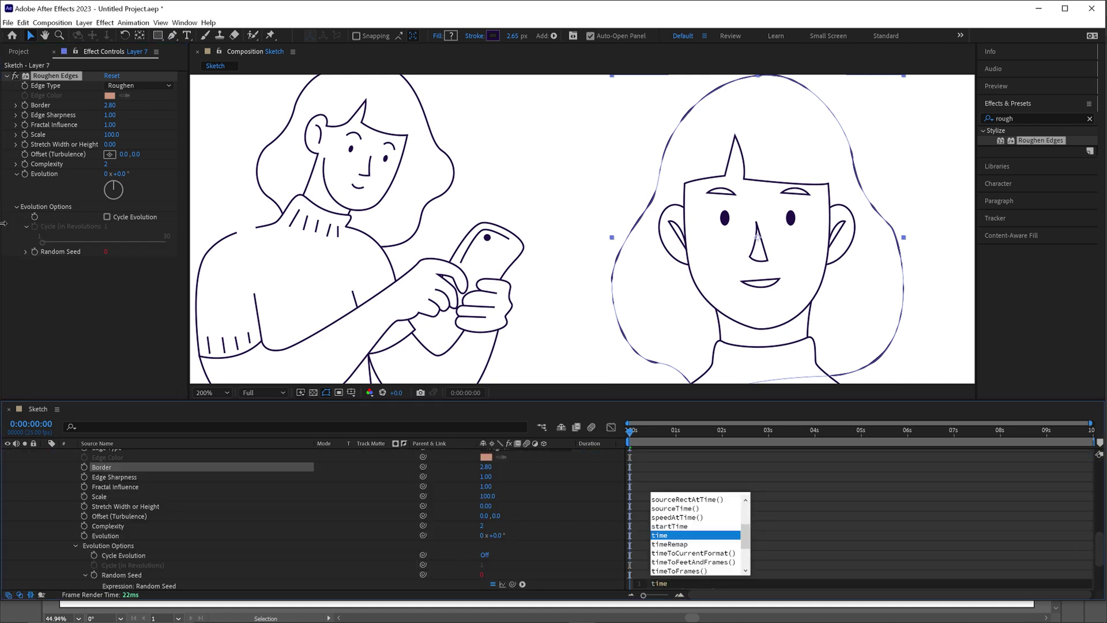
{"action": "type", "text": "*"}
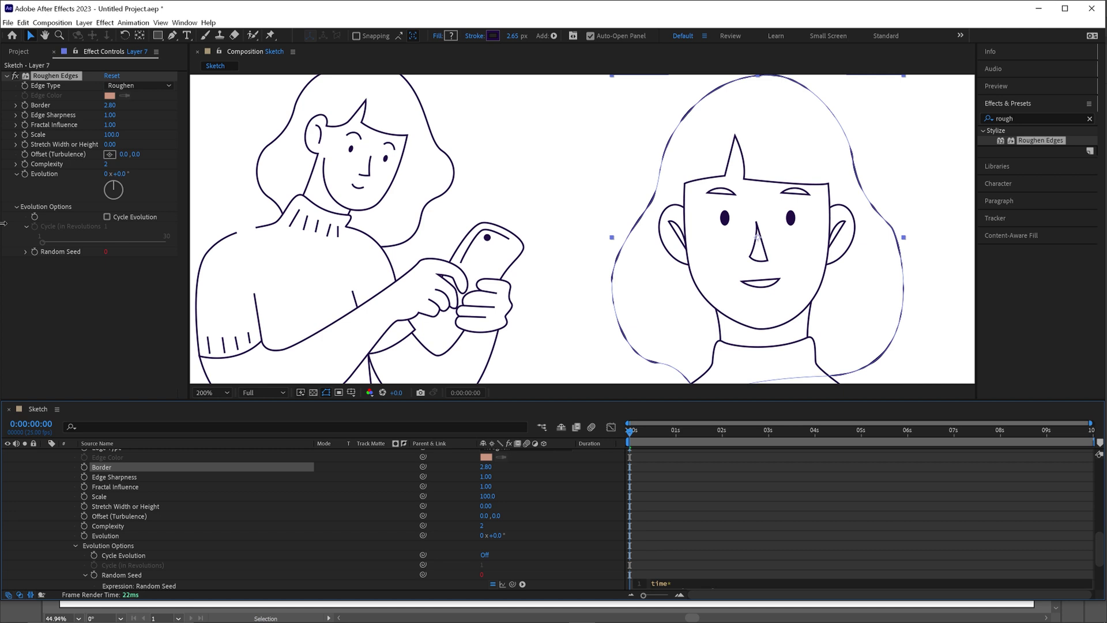
{"action": "key", "text": "space"}
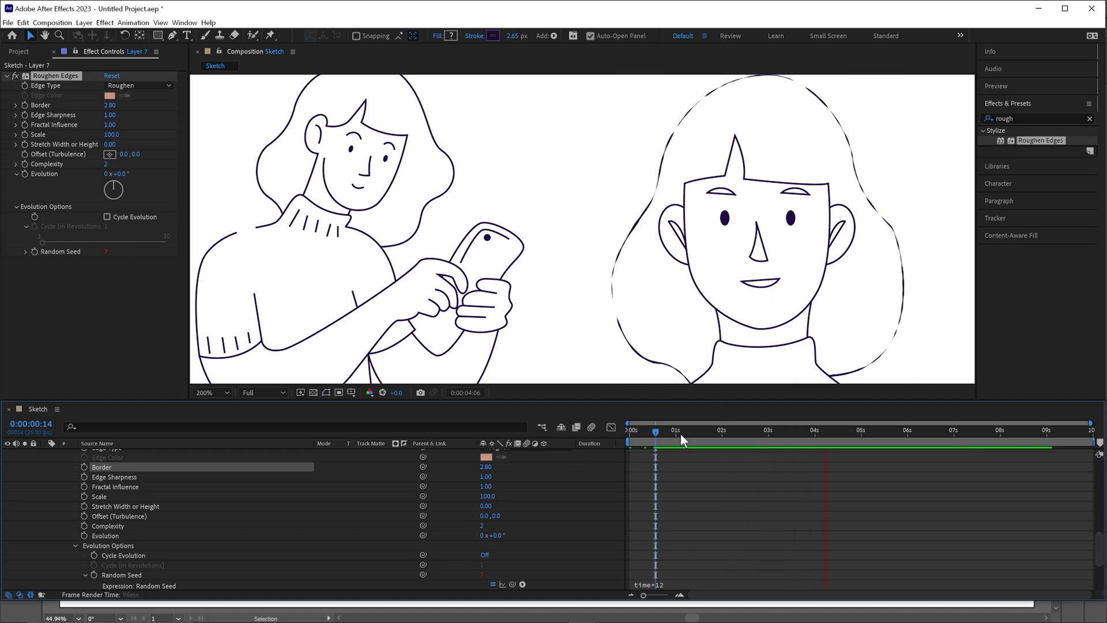
{"action": "left_click", "coordinate": [667, 178]}
Tune the hair's Roughen Edges to Scale 55, Complexity 10 and Border 1.20 at 400% zoom
{"action": "key", "text": "period"}
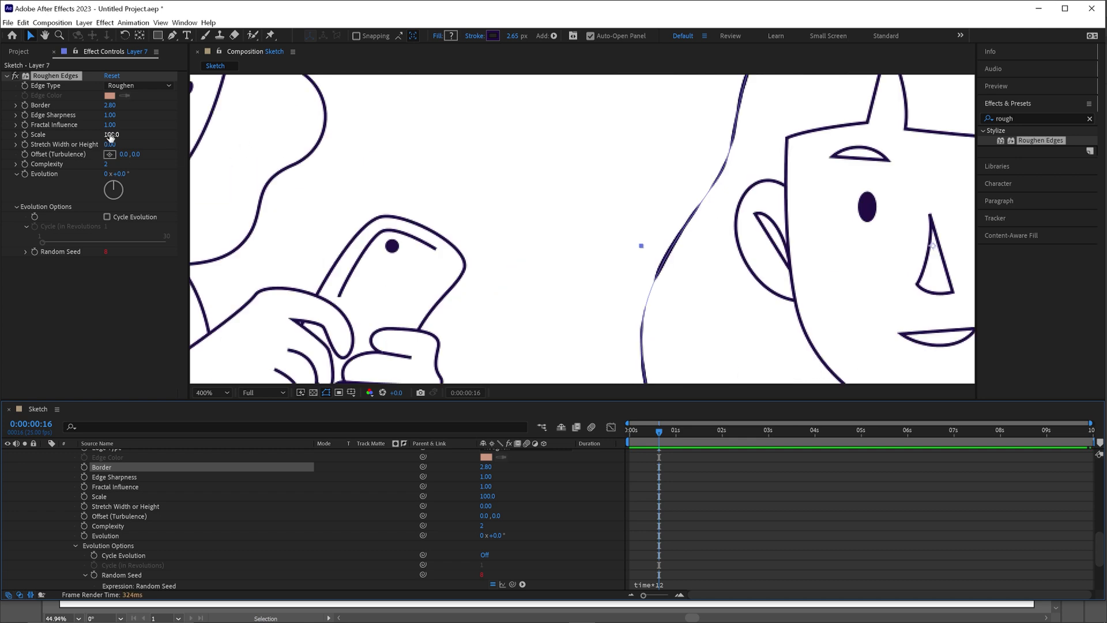
{"action": "left_click_drag", "start_coordinate": [110, 137], "coordinate": [60, 145]}
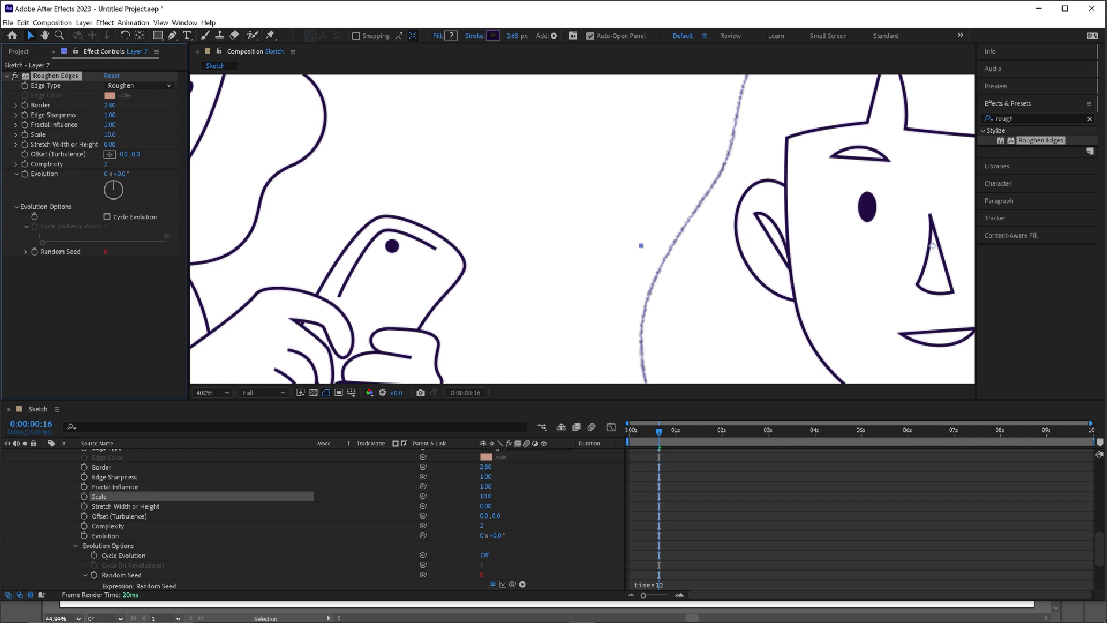
{"action": "key", "text": "space"}
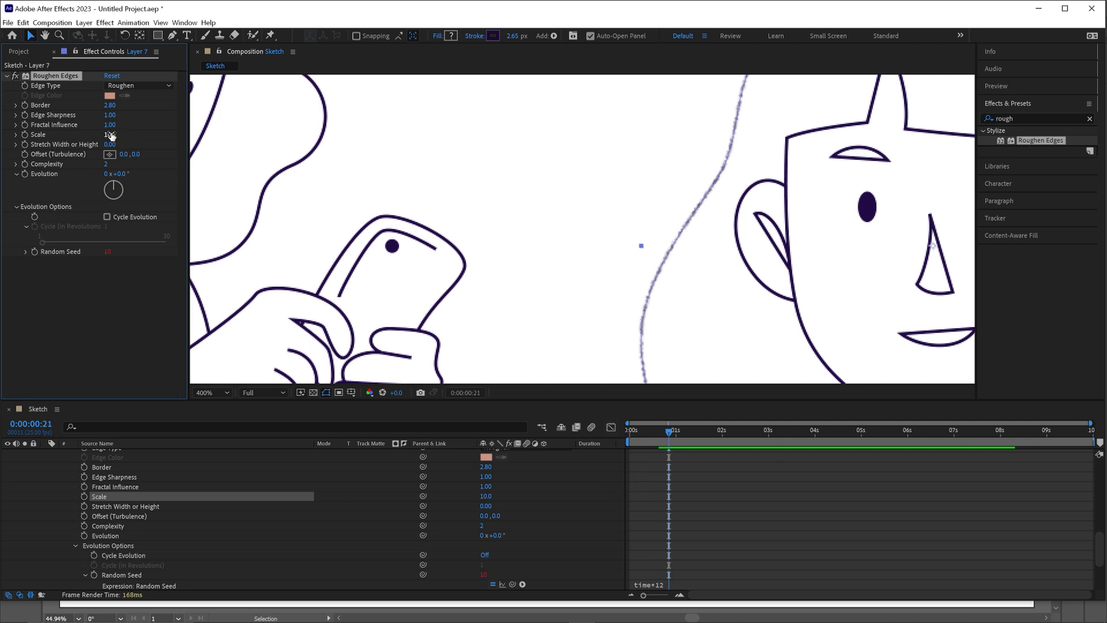
{"action": "left_click_drag", "start_coordinate": [111, 136], "coordinate": [136, 129]}
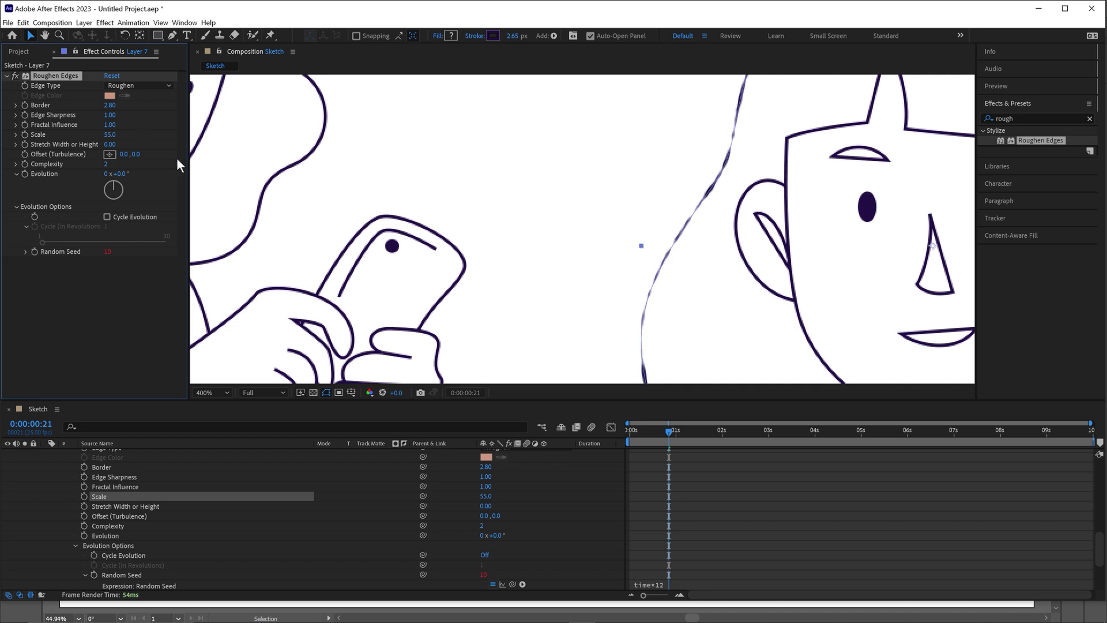
{"action": "left_click_drag", "start_coordinate": [105, 163], "coordinate": [117, 164]}
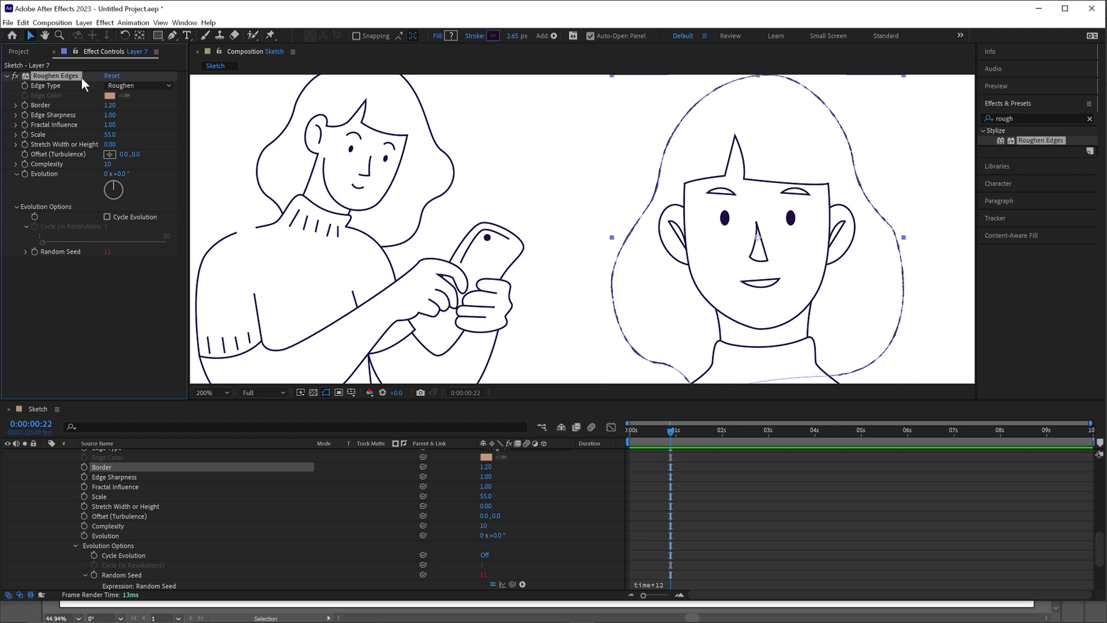
{"action": "scroll", "coordinate": [173, 523], "scroll_direction": "up", "scroll_amount": 3}
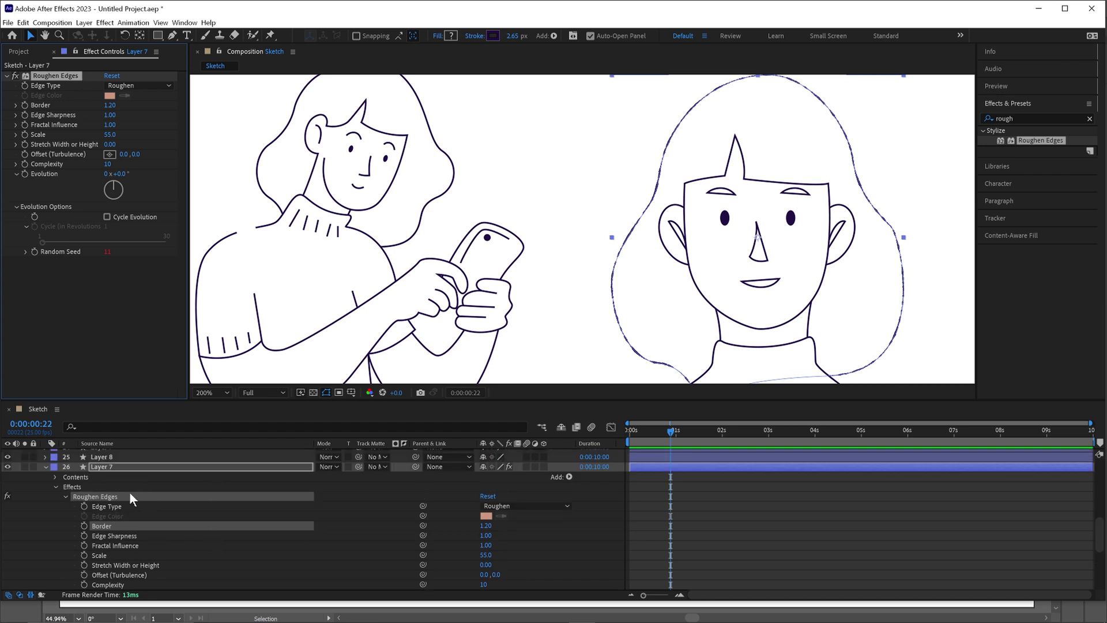
{"action": "scroll", "coordinate": [128, 500], "scroll_direction": "up", "scroll_amount": 3}
Copy the tuned Roughen Edges from Layer 7 and paste it onto all selected layers
{"action": "left_click", "coordinate": [48, 526]}
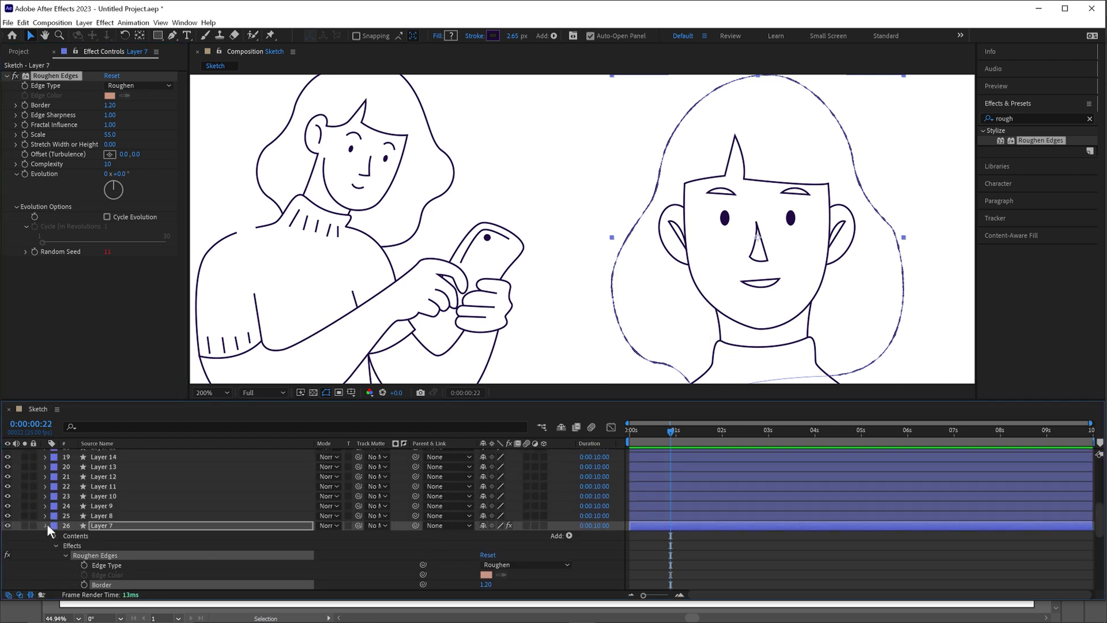
{"action": "left_click", "coordinate": [110, 516]}
{"action": "scroll", "coordinate": [111, 498], "scroll_direction": "up", "scroll_amount": 6}
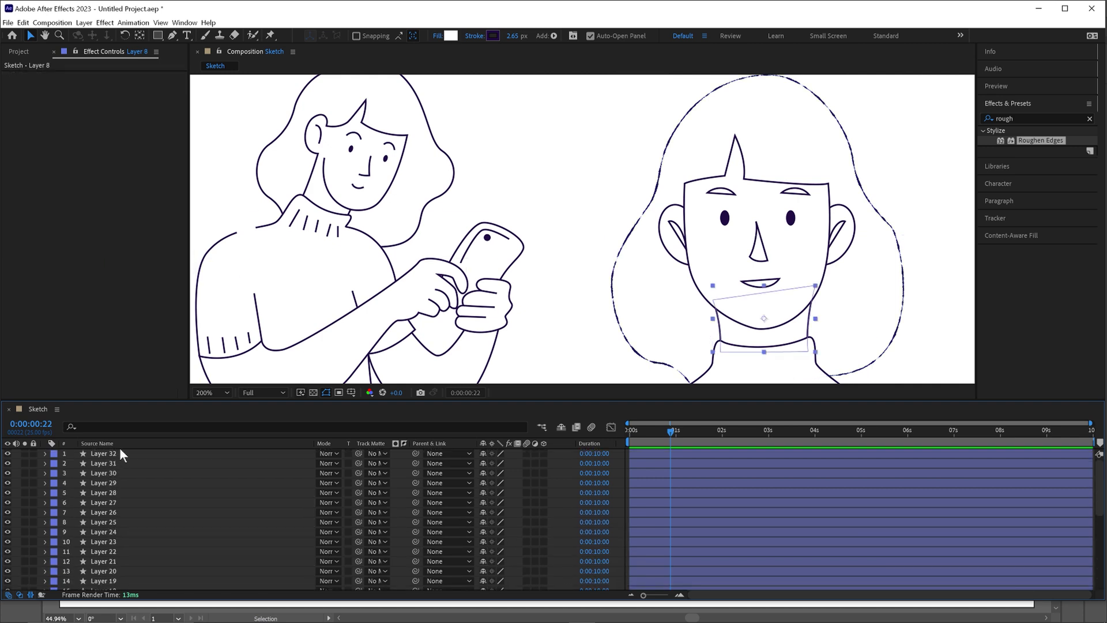
{"action": "key", "text": "ctrl+a"}
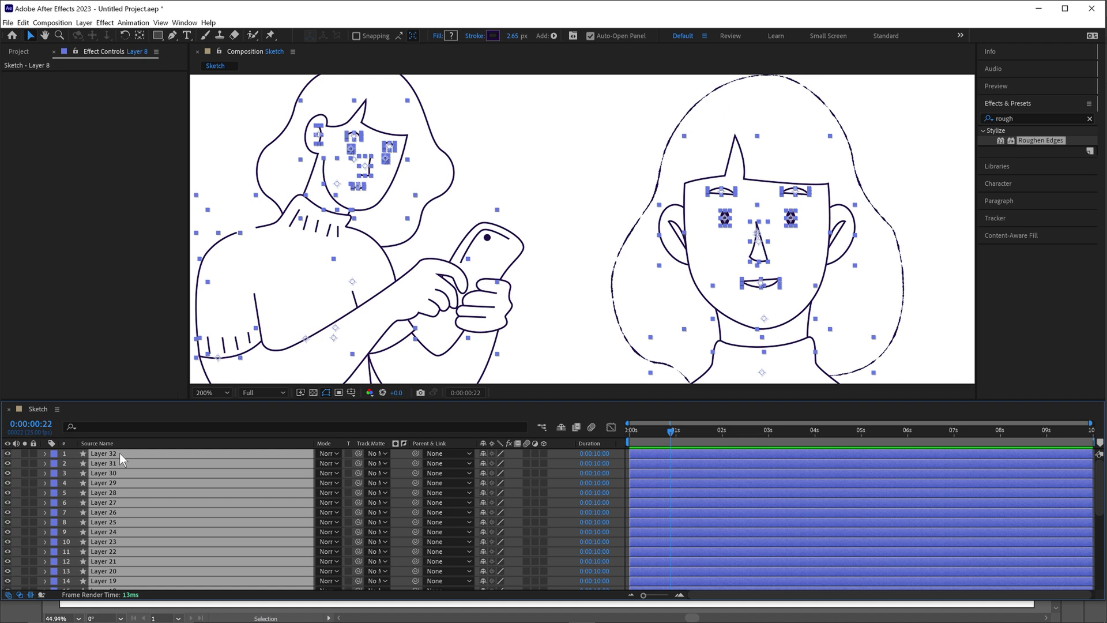
{"action": "key", "text": "ctrl+alt+shift+e"}
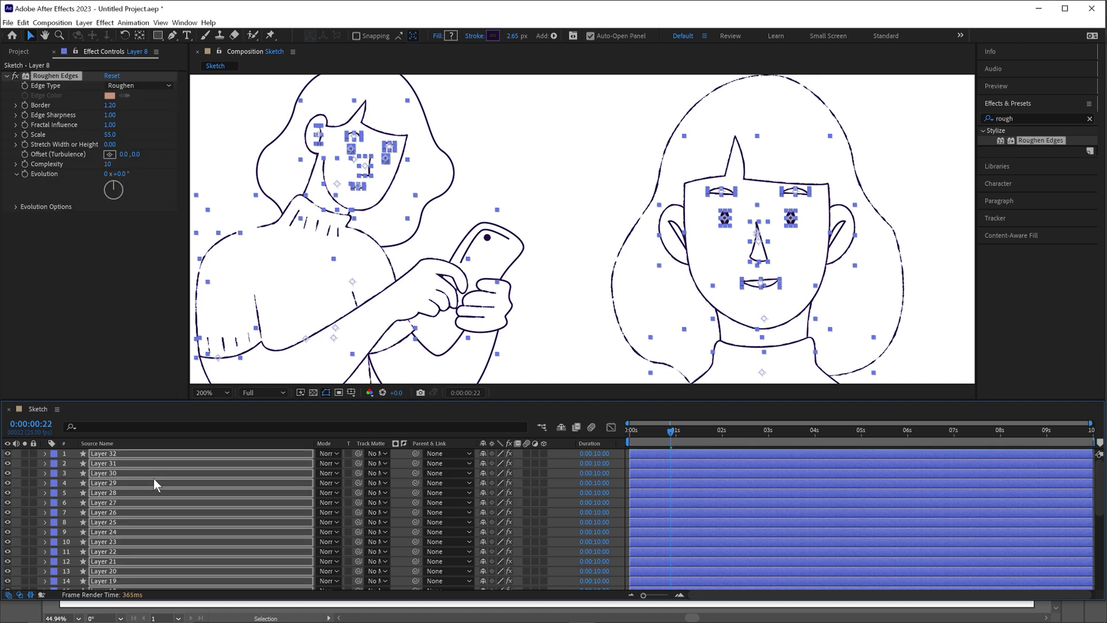
{"action": "scroll", "coordinate": [128, 501], "scroll_direction": "down", "scroll_amount": 5}
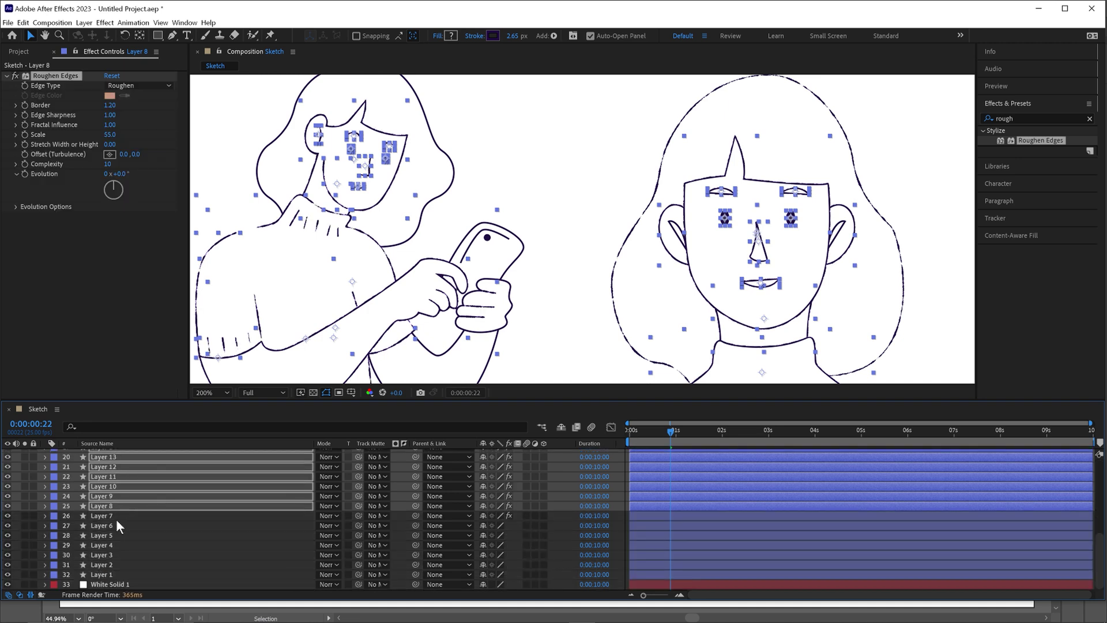
Select Layers 6–1 and paste Roughen Edges onto them as well
{"action": "left_click", "coordinate": [113, 524]}
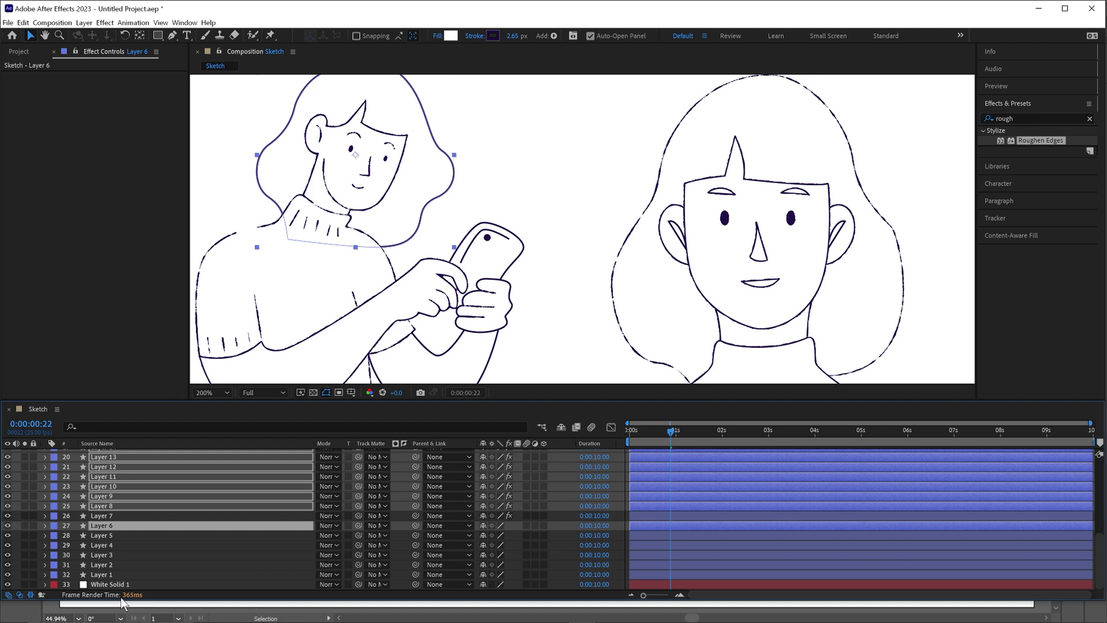
{"action": "left_click", "coordinate": [121, 574], "text": "shift"}
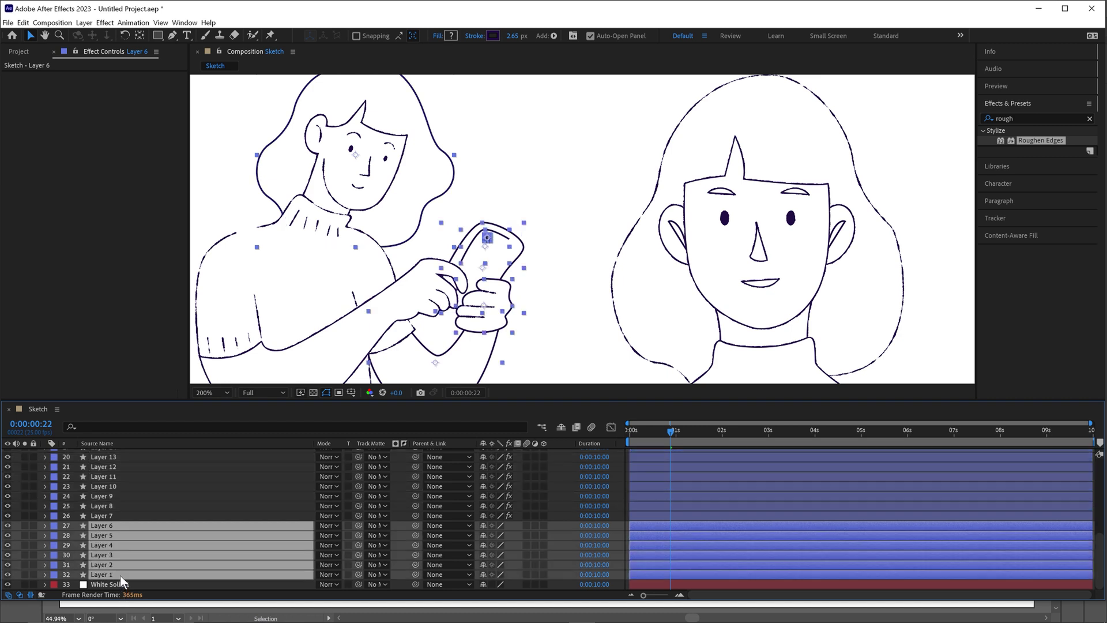
{"action": "key", "text": "ctrl+alt+shift+e"}
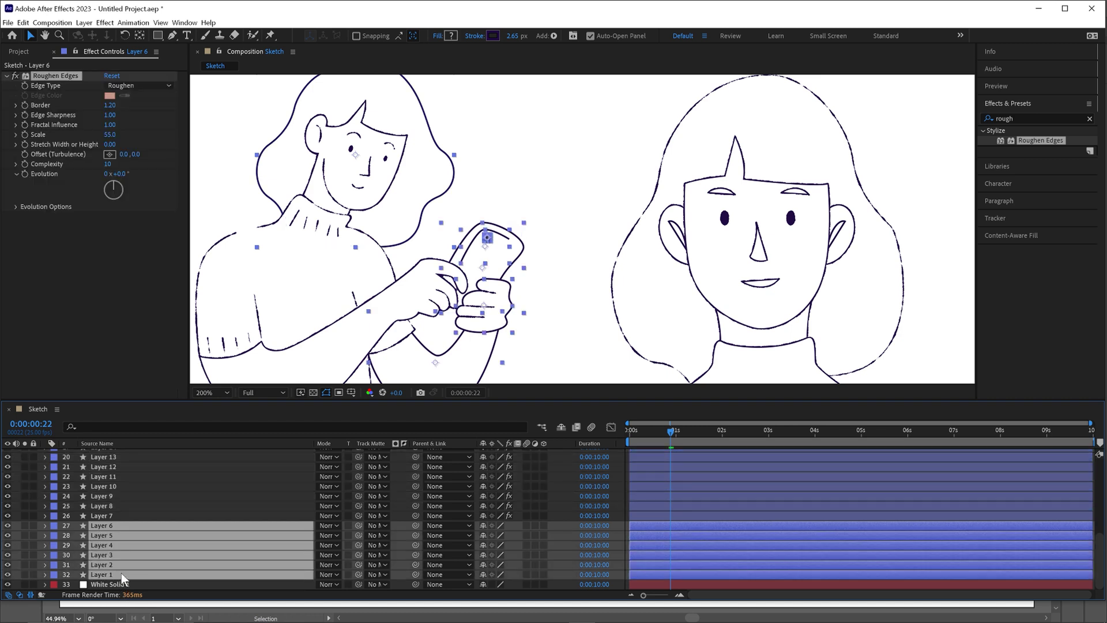